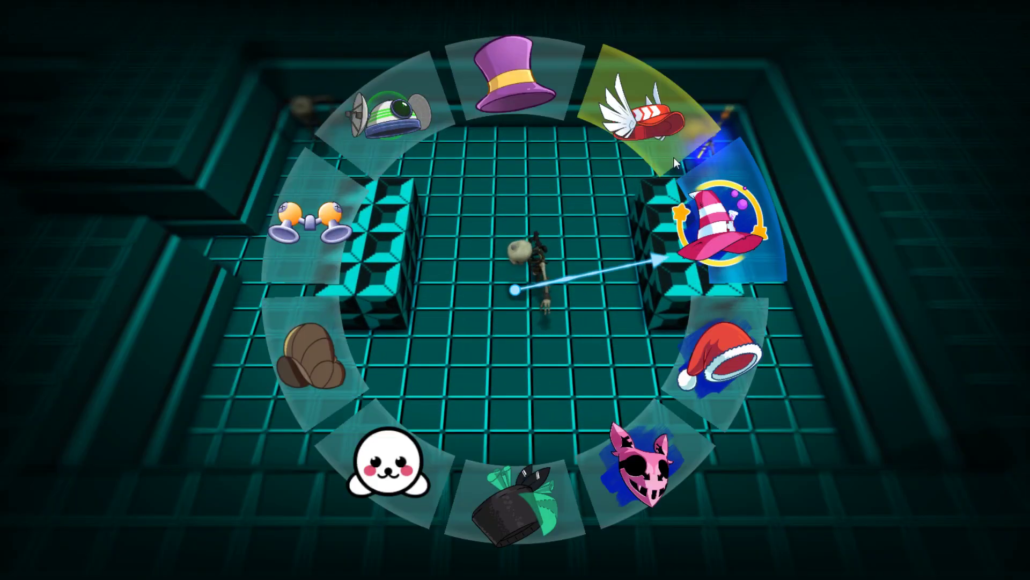
left_click(688, 225)
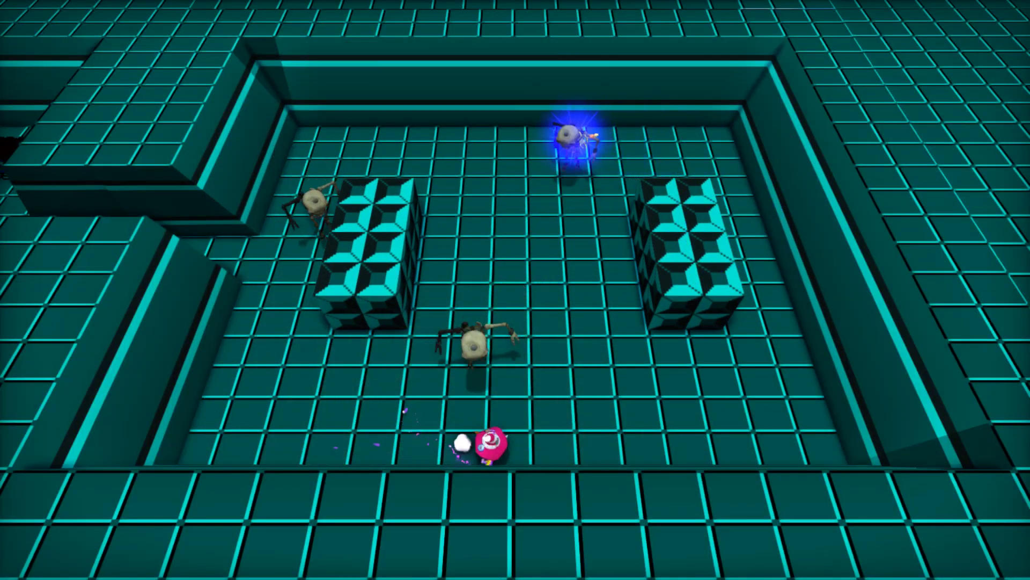
left_click(670, 447)
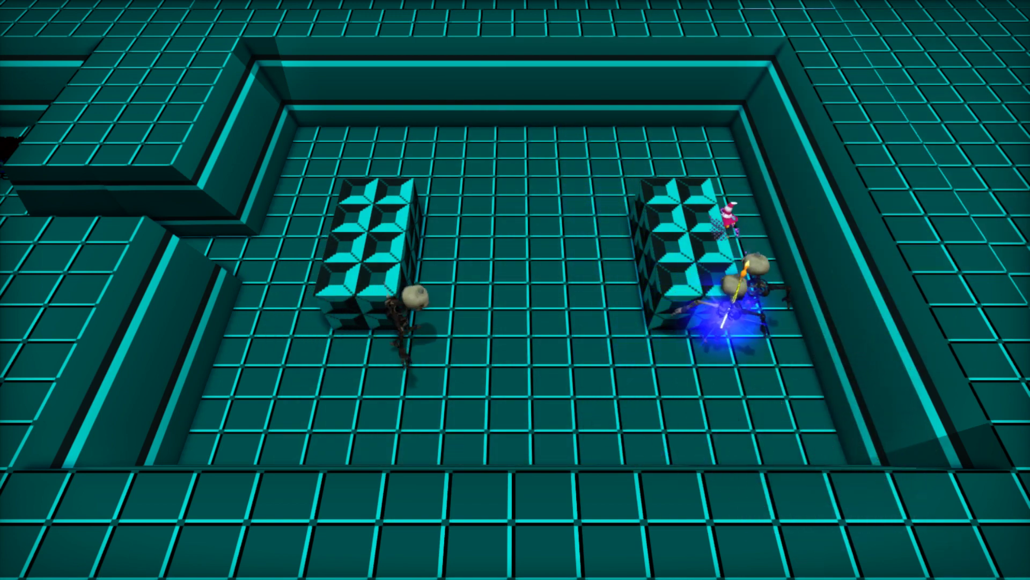
left_click(709, 97)
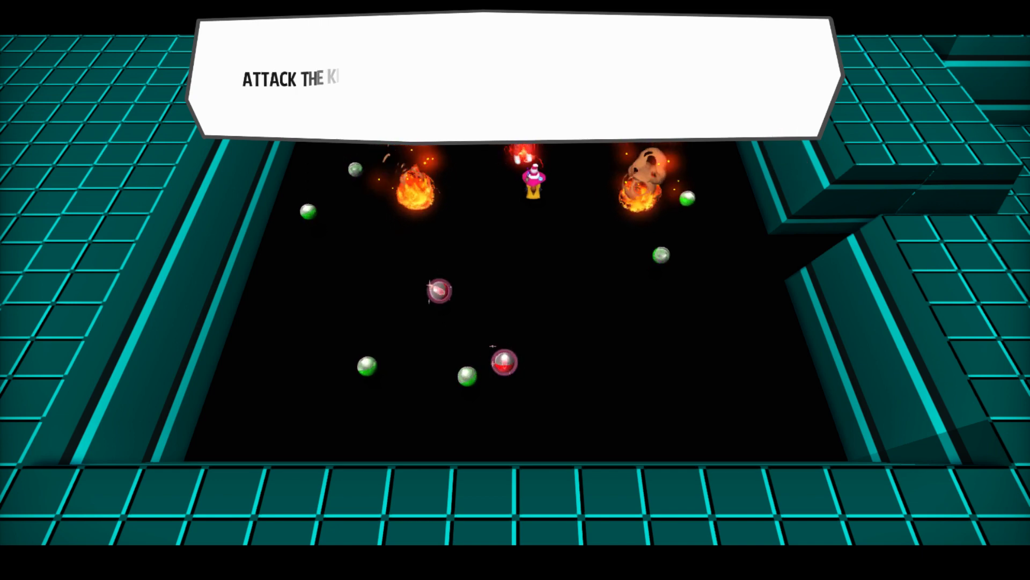
left_click(515, 290)
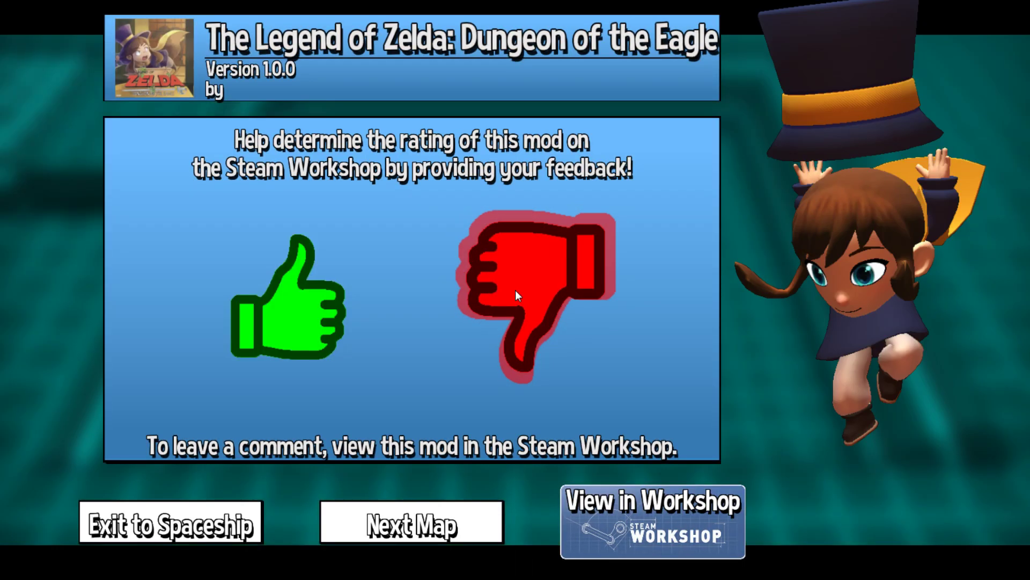
left_click(261, 317)
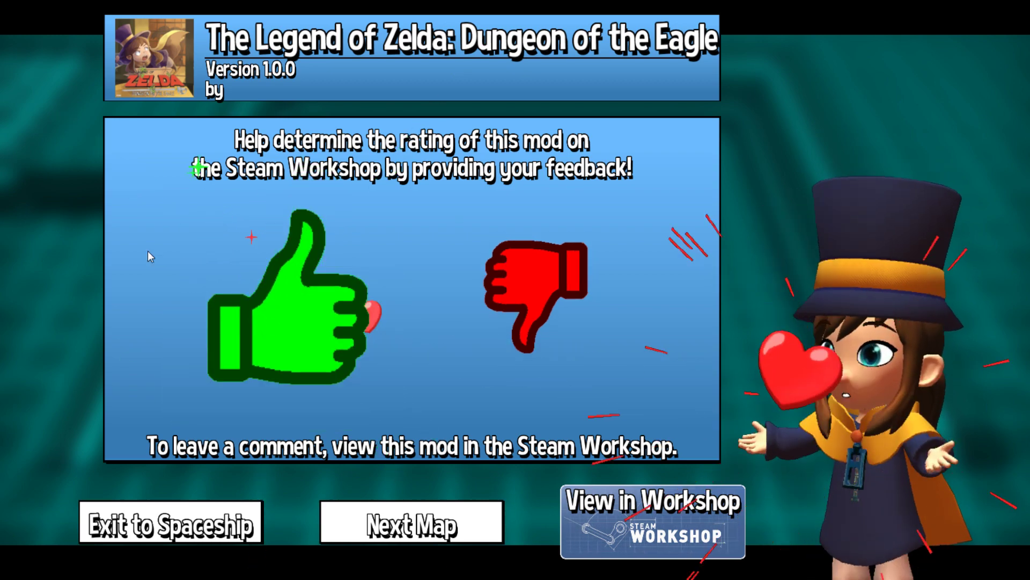